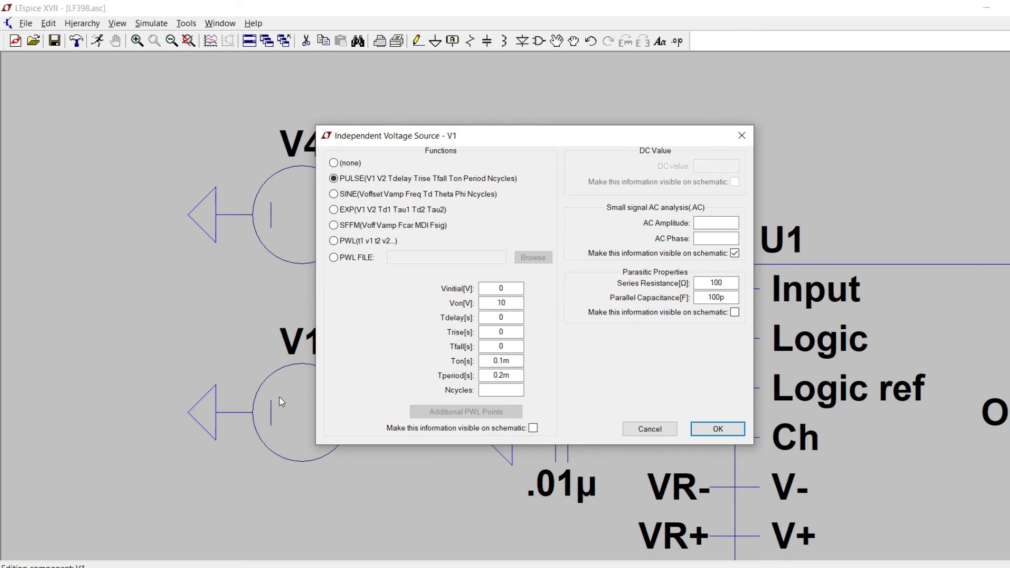
# - Check V1's pulse settings without changing them, and inspect both LF398 stages and the R2, R3 and C3 output network
pyautogui.click(507, 374)
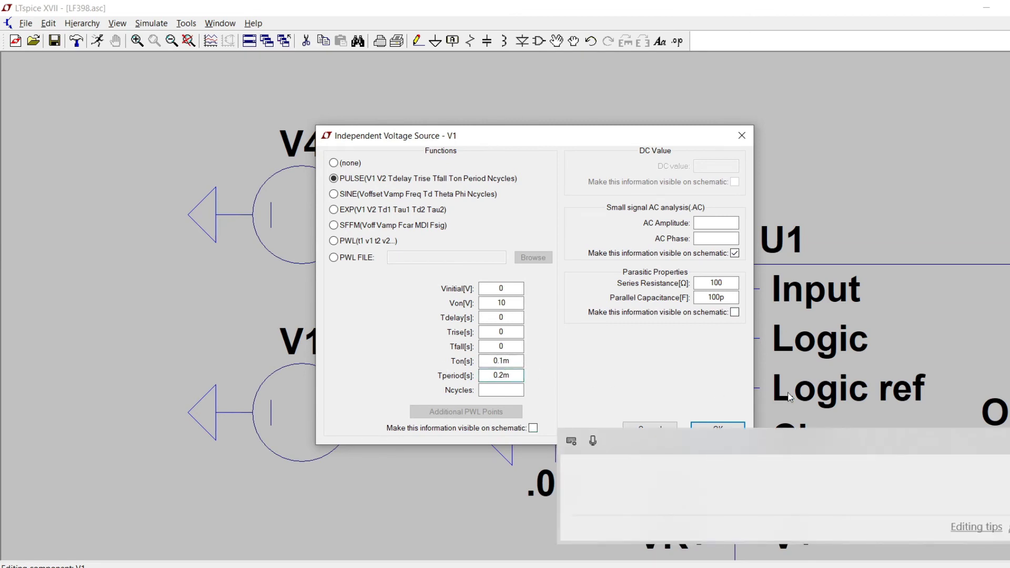
pyautogui.click(744, 136)
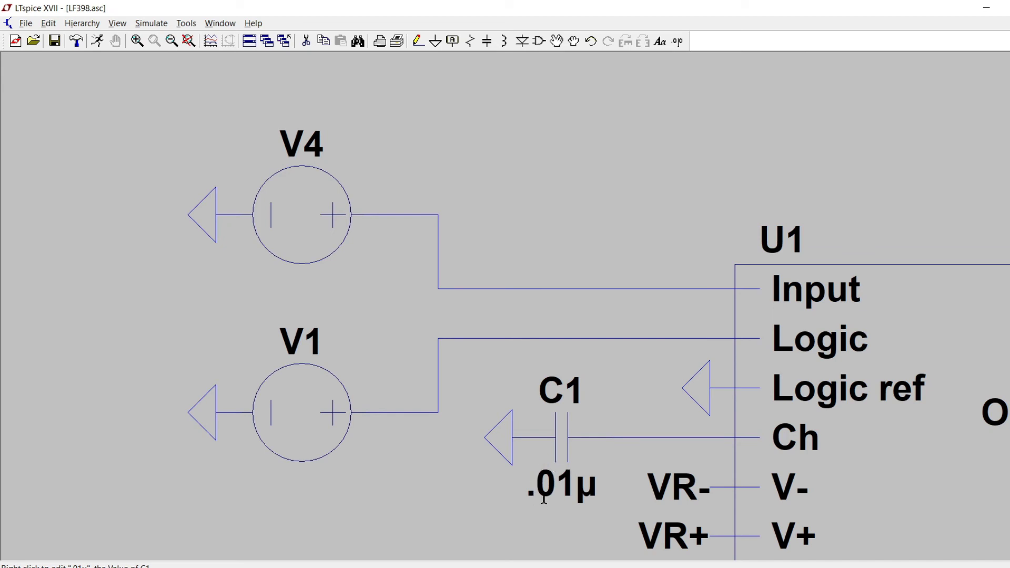
pyautogui.scroll(-5, 544, 499)
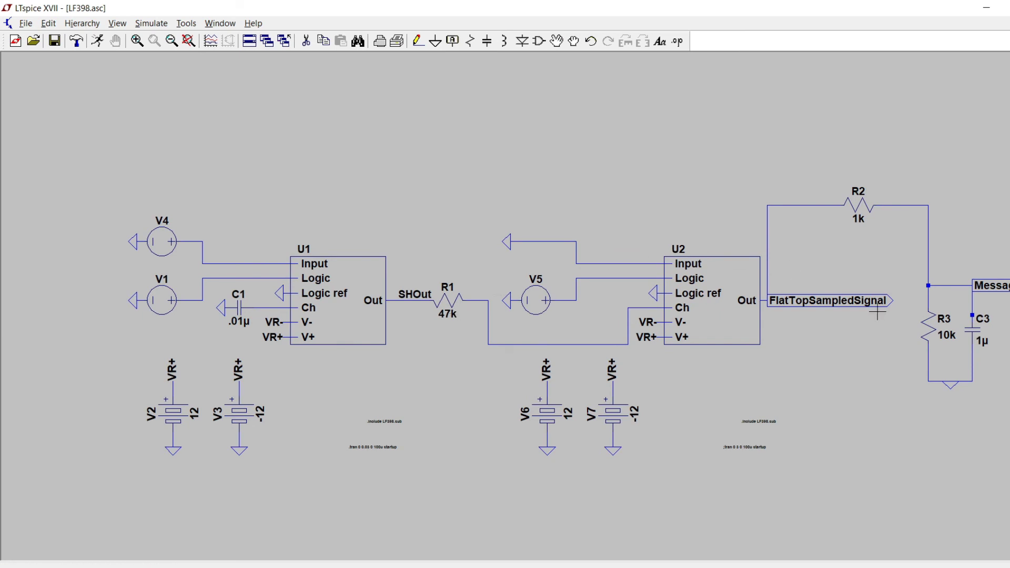
pyautogui.moveTo(878, 311); pyautogui.dragTo(621, 263)
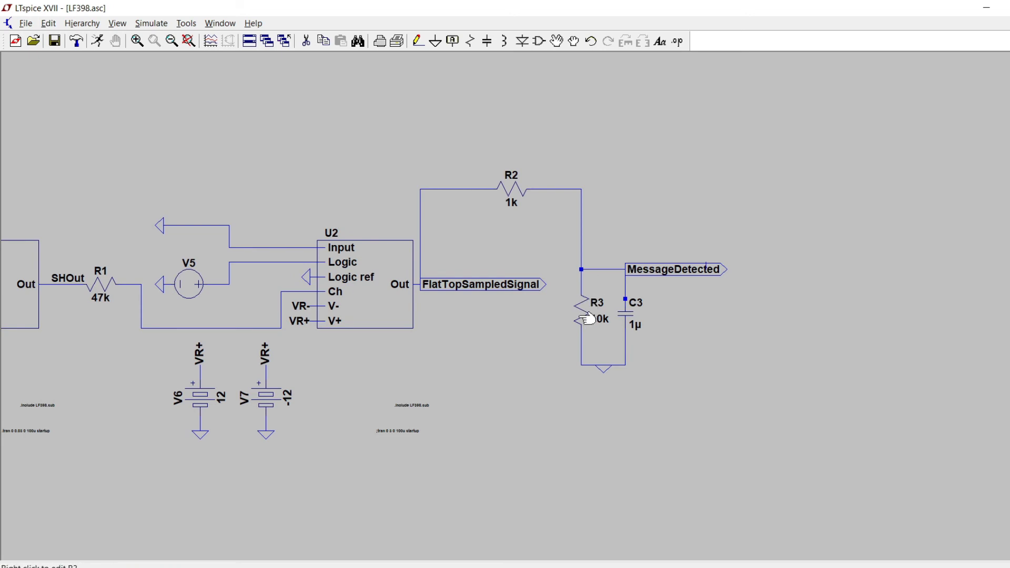
pyautogui.moveTo(625, 380); pyautogui.dragTo(589, 393)
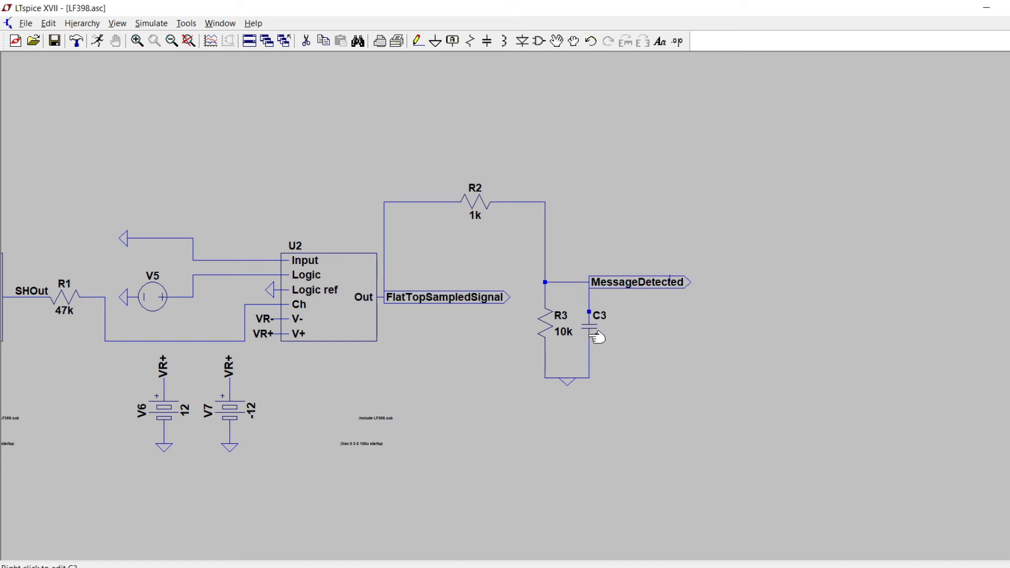
pyautogui.press('space')
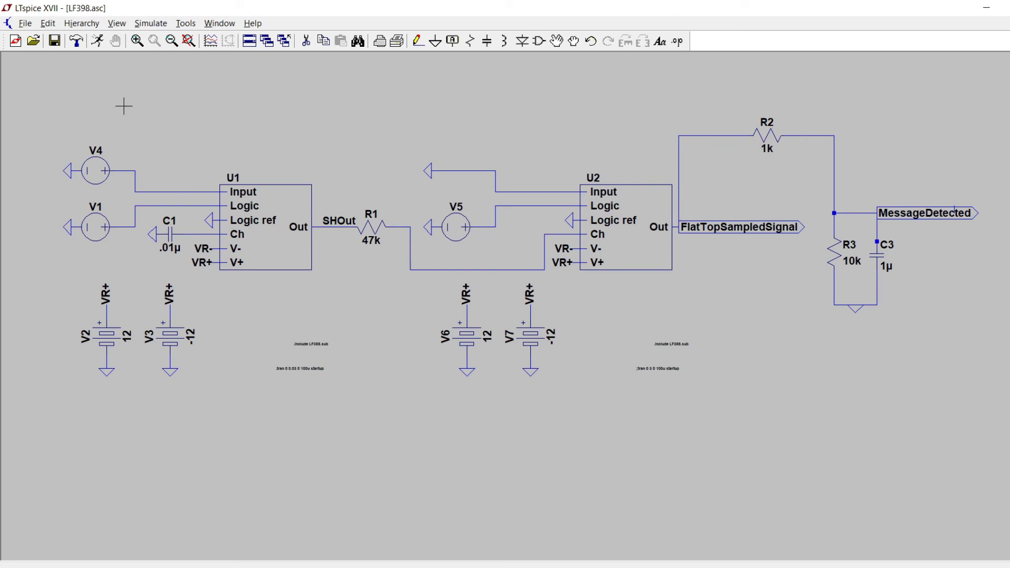
# - Run the transient simulation and arrange the waveform and schematic windows side by side
pyautogui.click(98, 41)
pyautogui.click(201, 24)
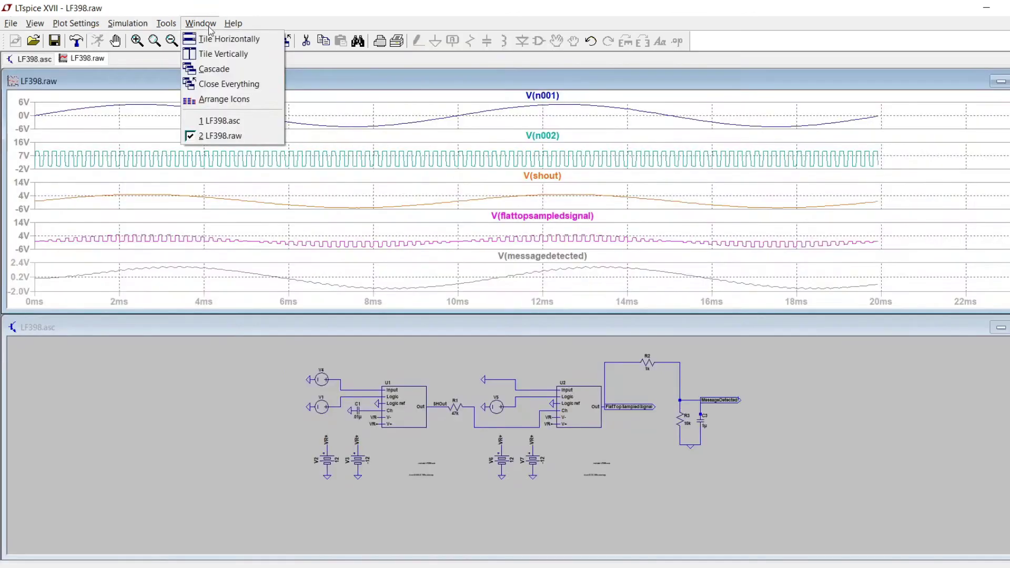
pyautogui.click(220, 53)
# - Overlay the message input V(n001) and the sampling pulses V(n002) on the V(messagedetected) plot
pyautogui.click(646, 289)
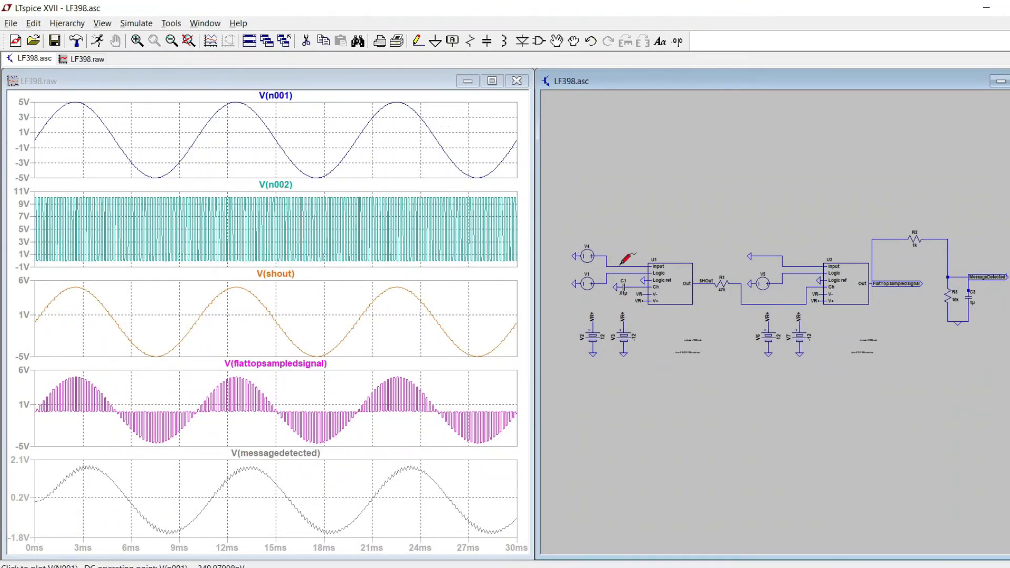
pyautogui.click(606, 256)
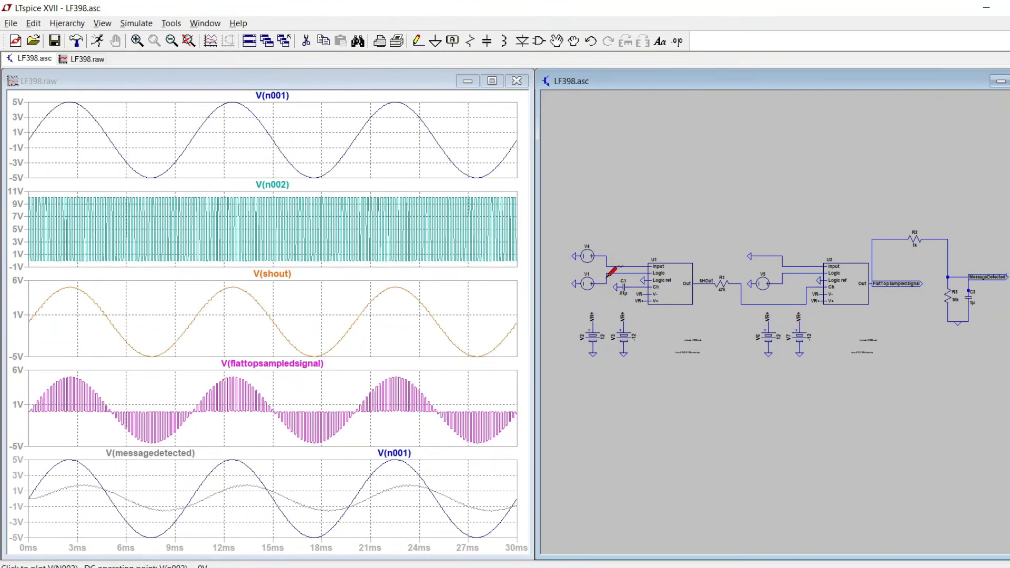
pyautogui.click(609, 274)
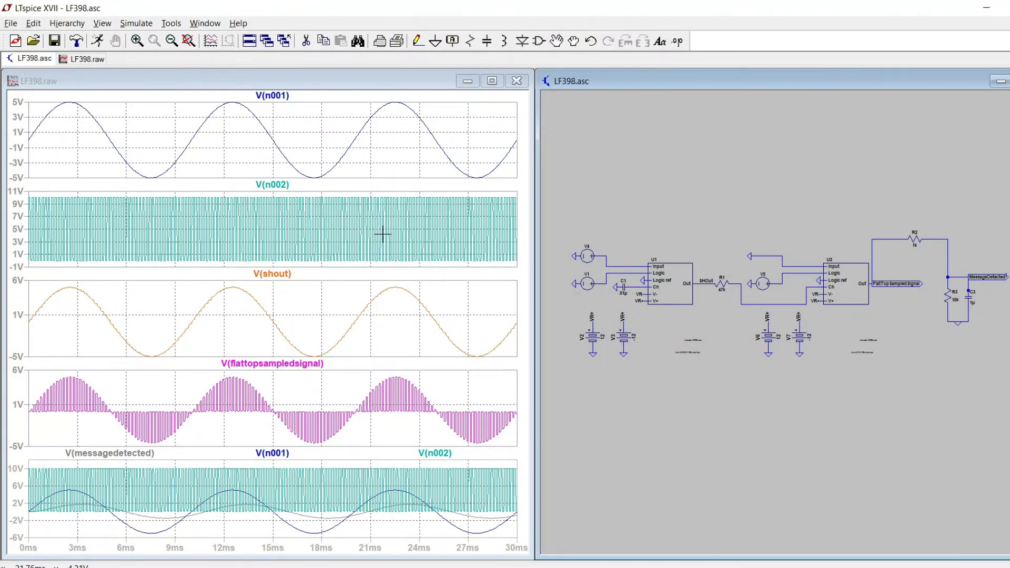
# - Make the V(shout) plot pane active and overlay the sampling pulse trace V(n002) from the V1 net on it
pyautogui.click(502, 319)
pyautogui.click(706, 280)
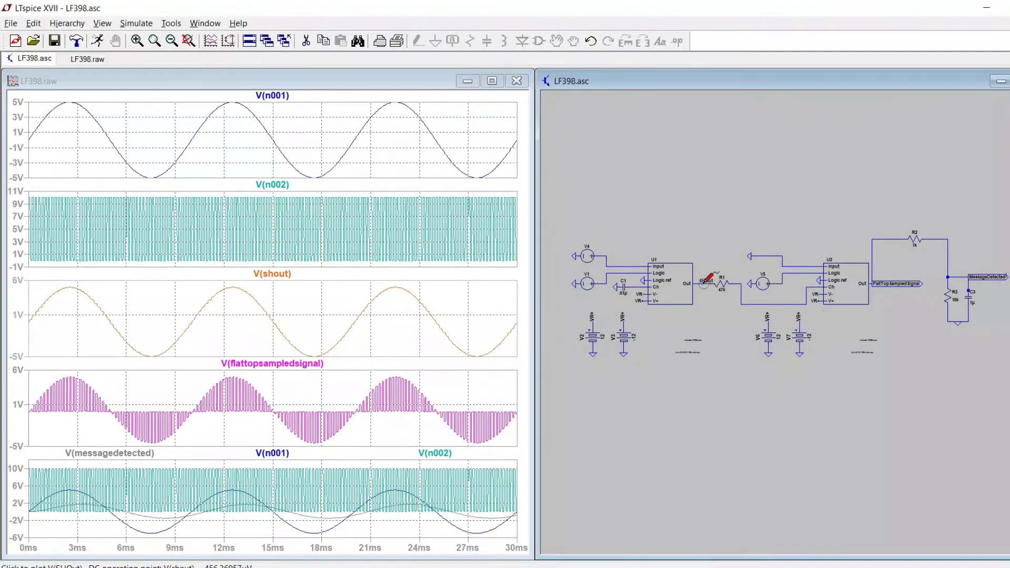
pyautogui.click(706, 281)
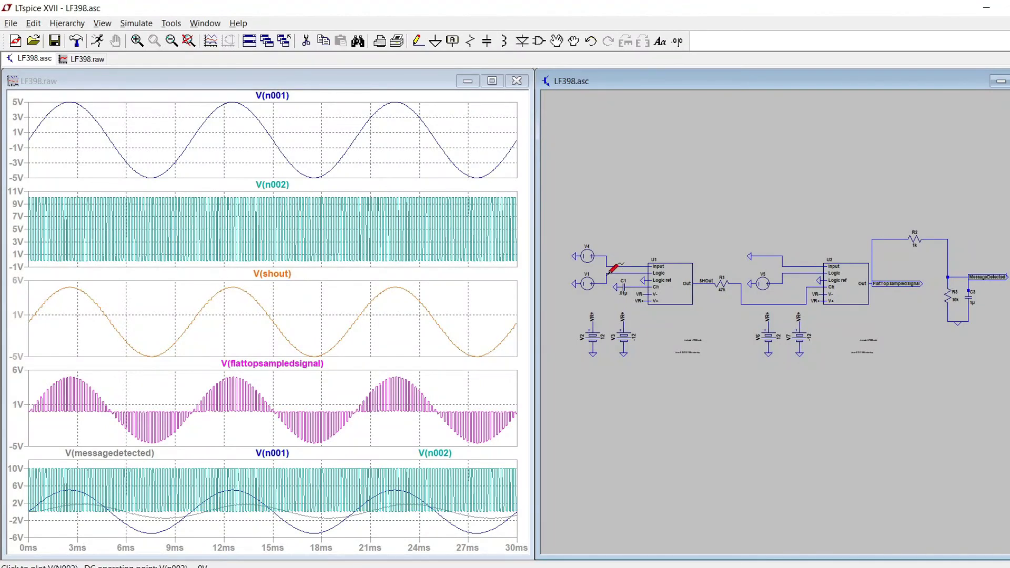
pyautogui.click(483, 268)
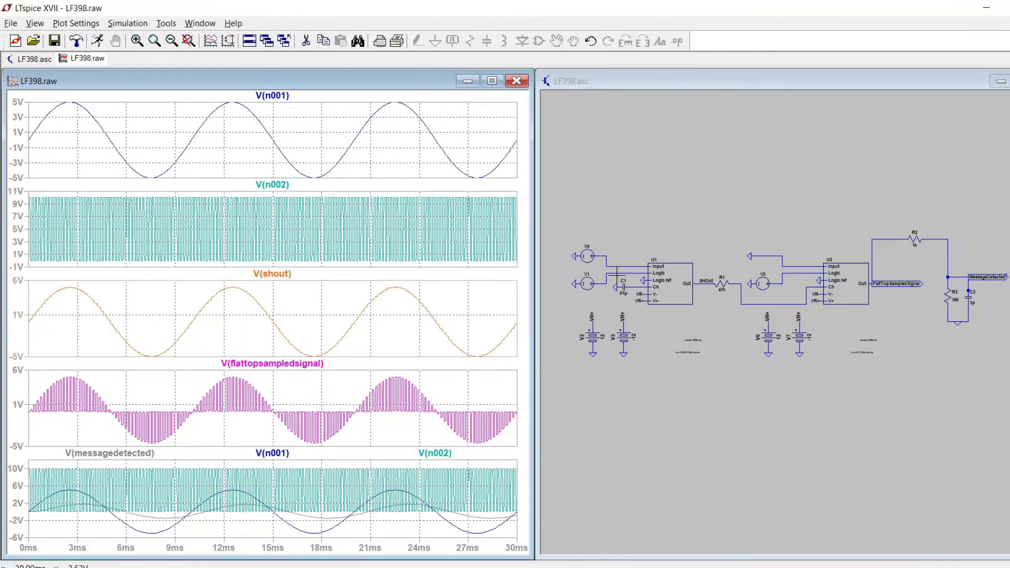
pyautogui.click(616, 274)
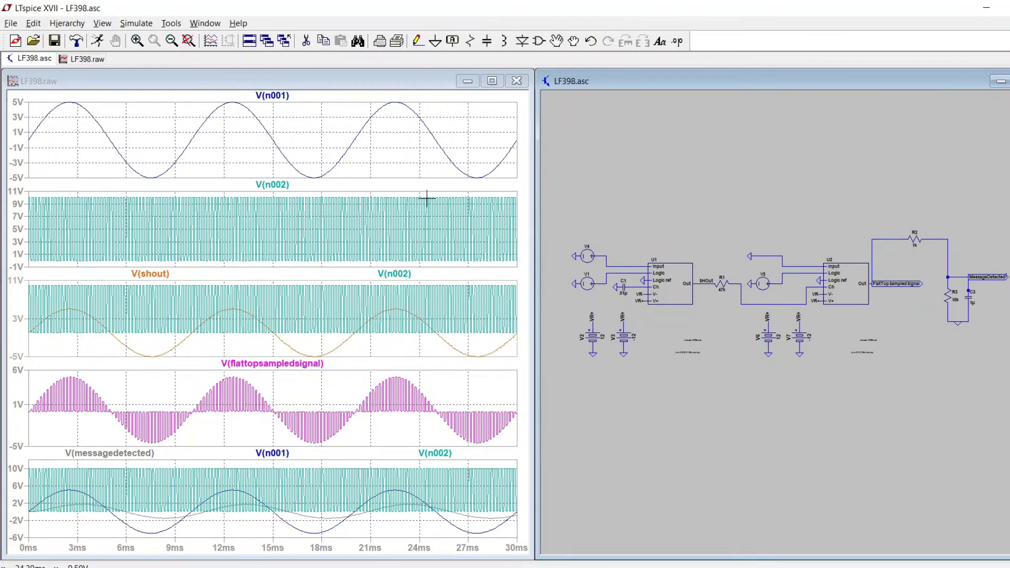
# - Examine the flat-top samples against the sampling pulses over the first cycle and about 1.5 to 5 ms in the enlarged waveform window
pyautogui.click(492, 81)
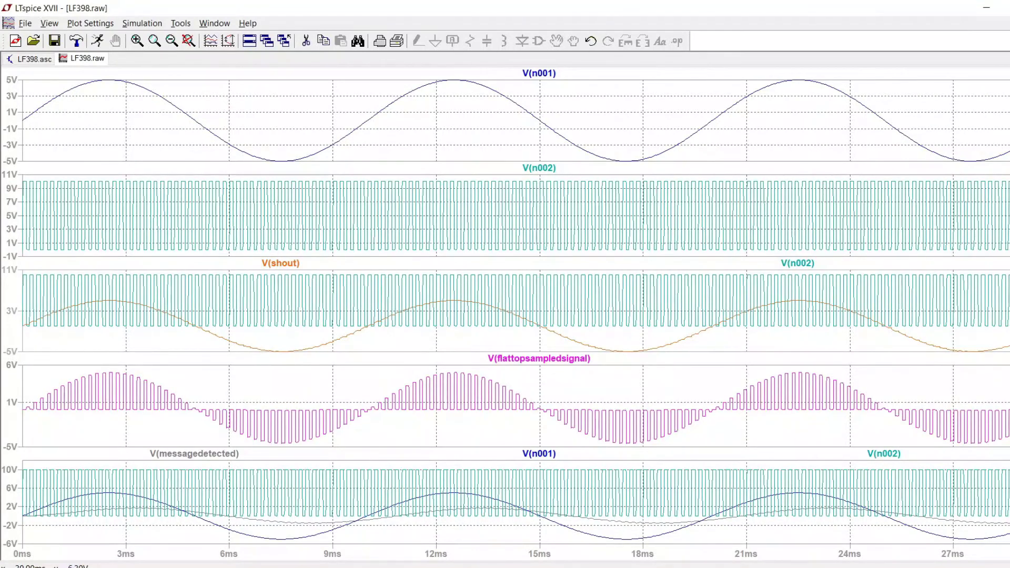
pyautogui.click(1009, 24)
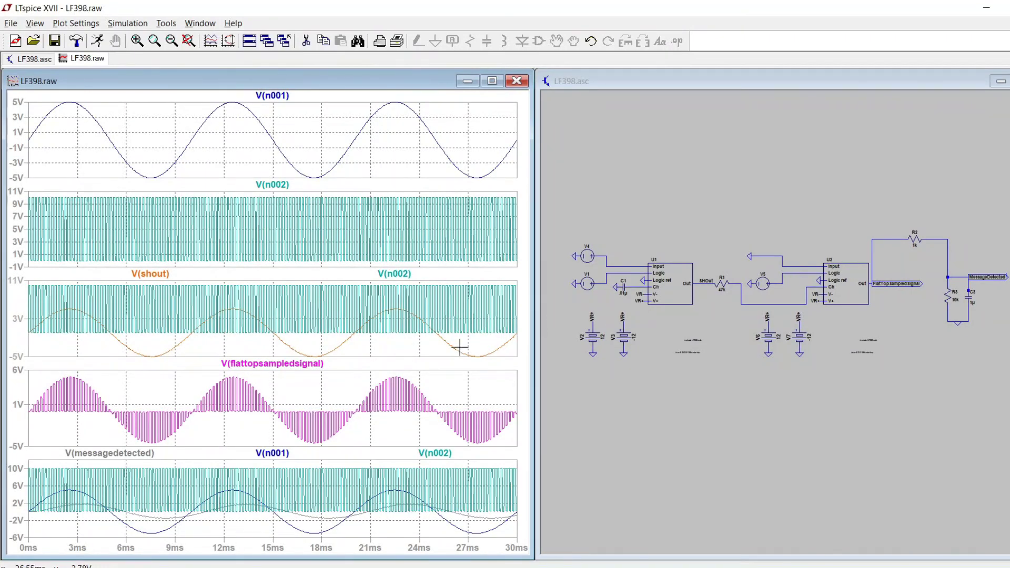
pyautogui.click(493, 81)
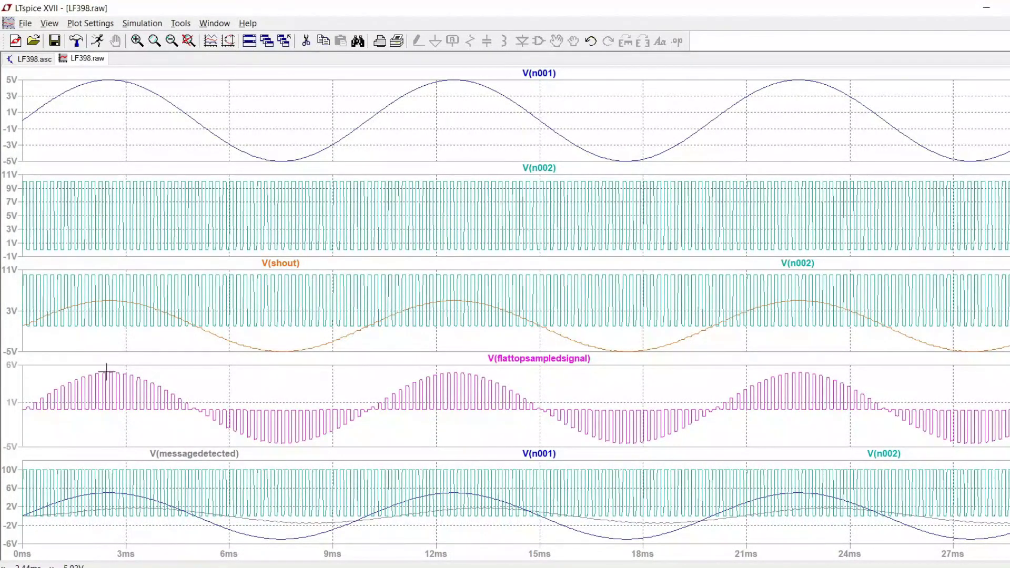
pyautogui.click(153, 40)
pyautogui.moveTo(43, 353); pyautogui.dragTo(406, 505)
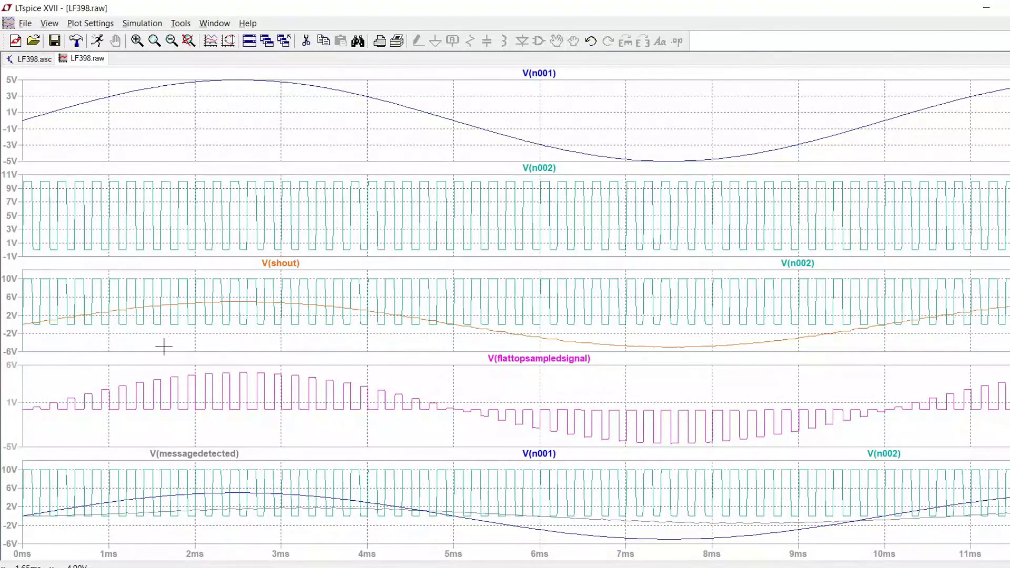
pyautogui.moveTo(155, 343); pyautogui.dragTo(449, 505)
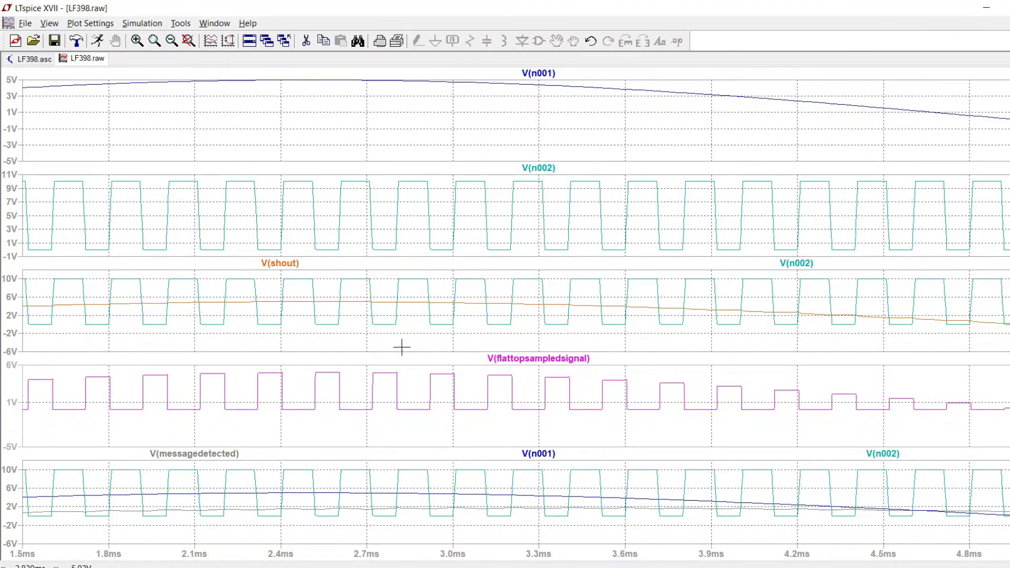
pyautogui.click(171, 41)
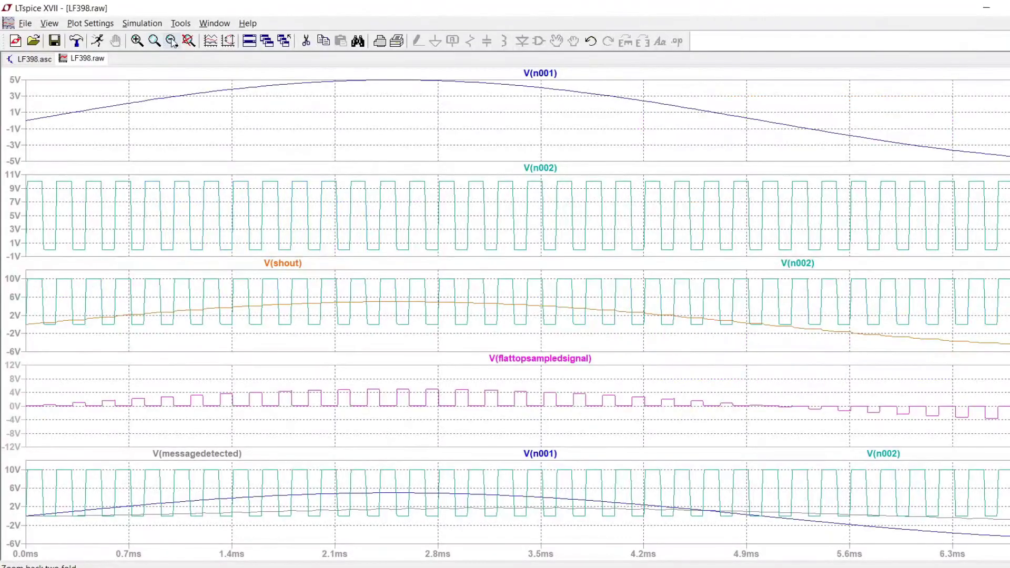
pyautogui.click(171, 42)
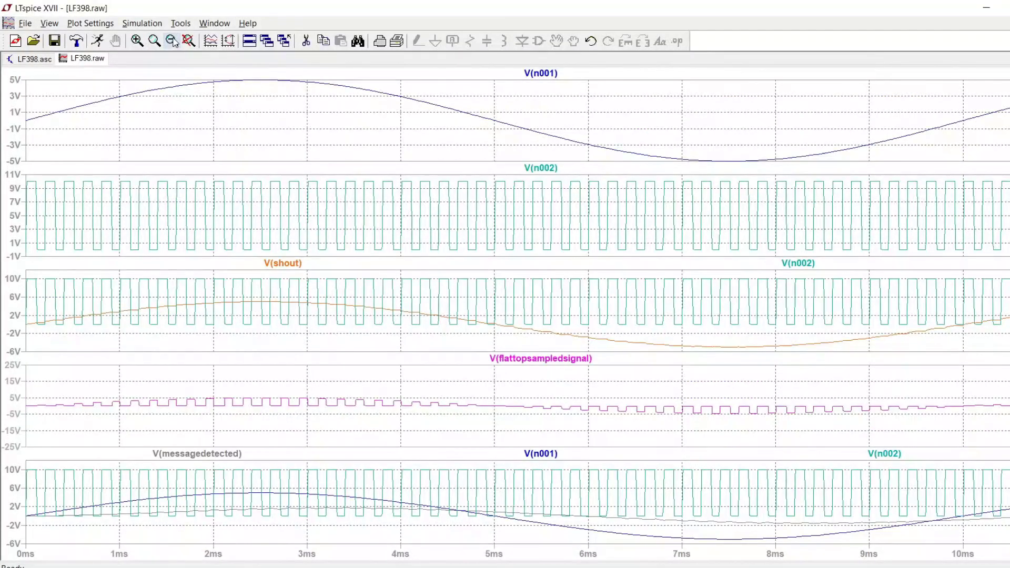
# - Rerun the simulation from the schematic and arrange the schematic and waveform windows side by side
pyautogui.click(37, 59)
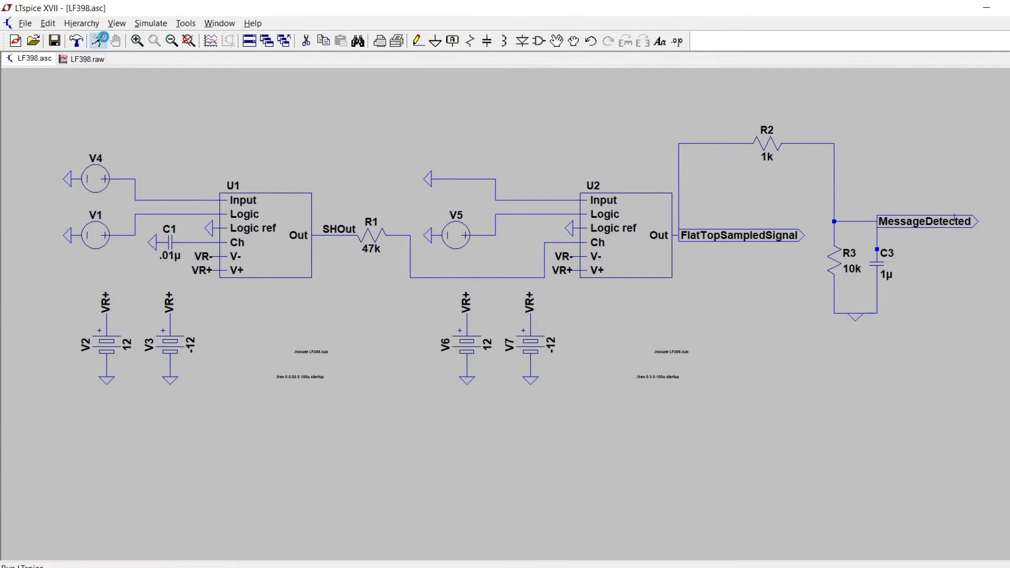
pyautogui.click(98, 40)
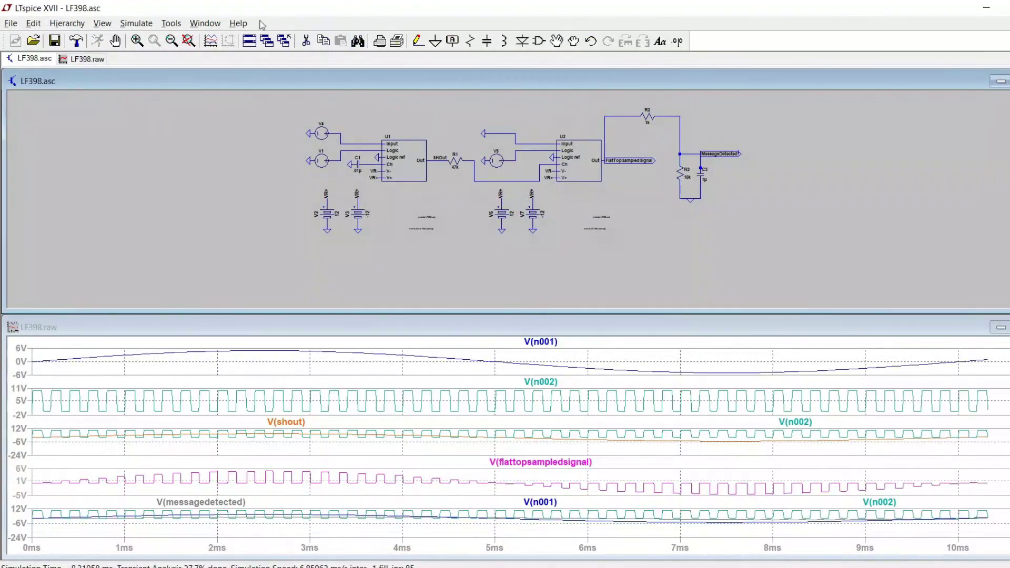
pyautogui.click(206, 23)
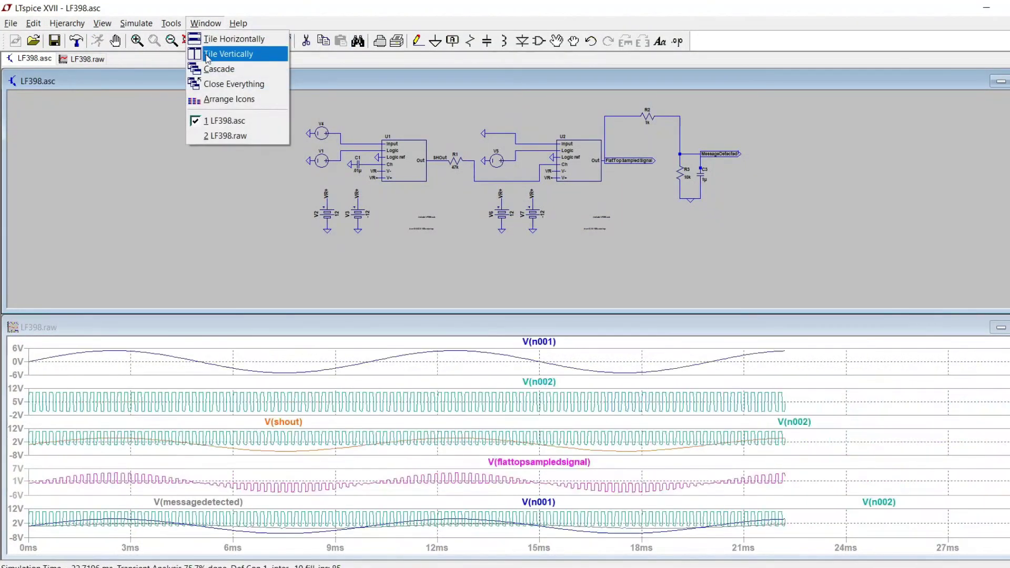
pyautogui.click(227, 54)
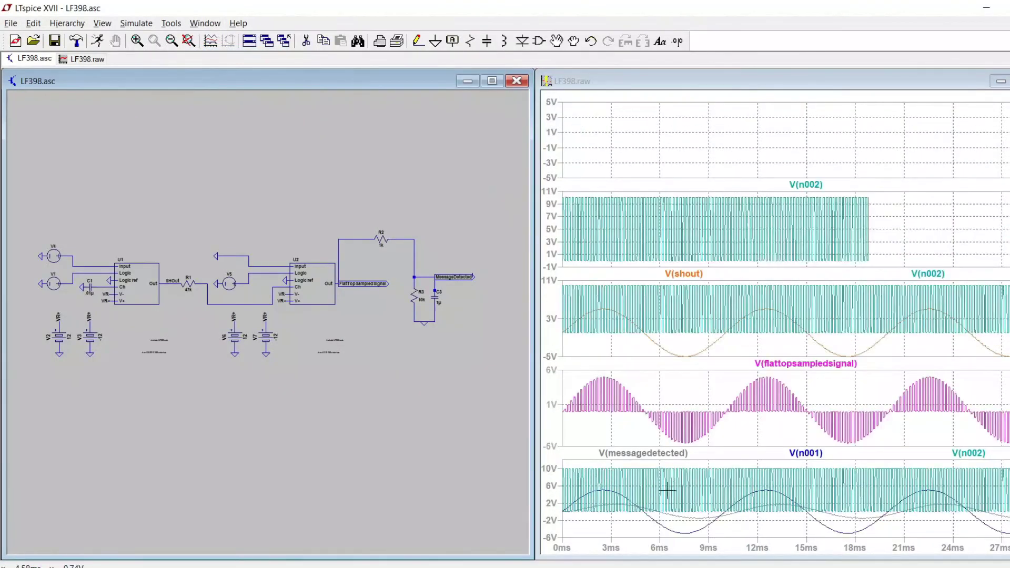
pyautogui.click(430, 275)
pyautogui.click(431, 275)
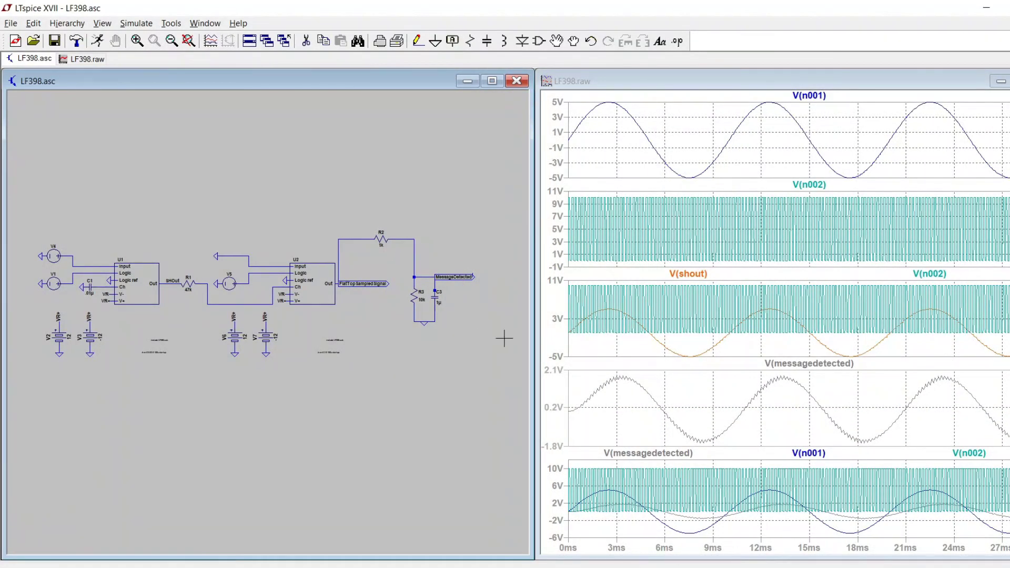
pyautogui.click(631, 408)
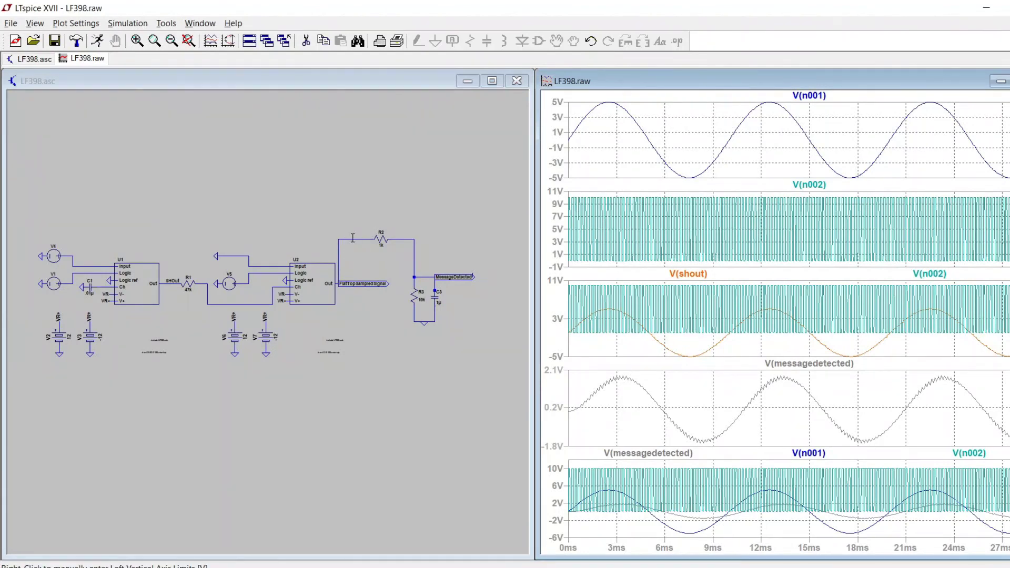
pyautogui.click(352, 238)
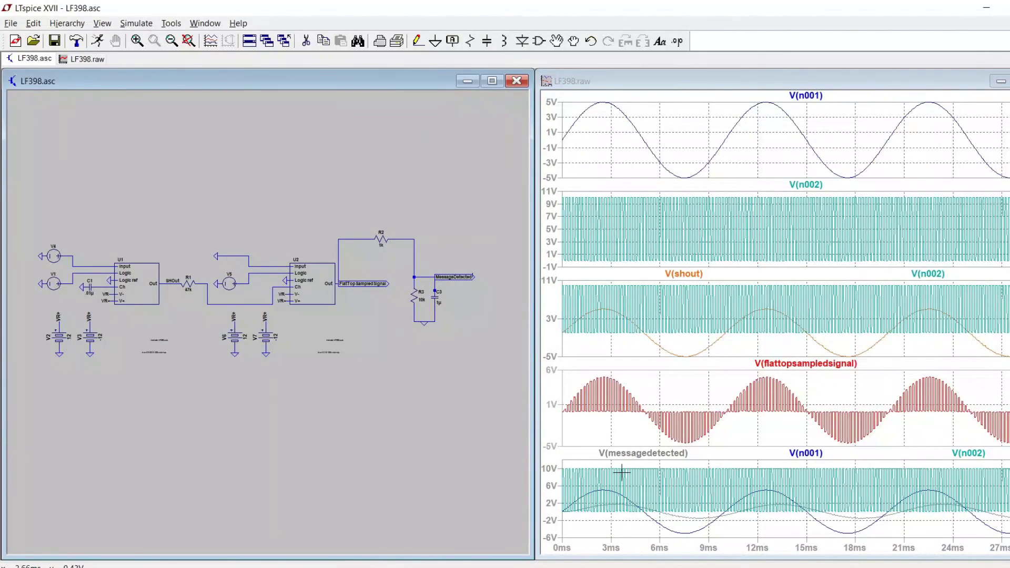
# - Replace the last plot pane's traces with V(messagedetected) alone, and overlay the message input V(n001) on it
pyautogui.click(643, 495)
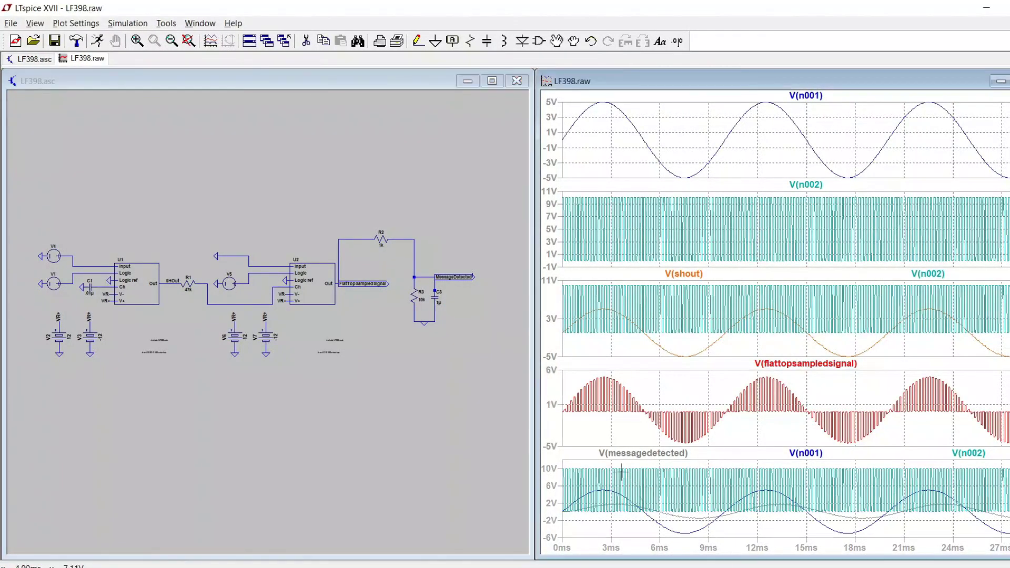
pyautogui.click(418, 275)
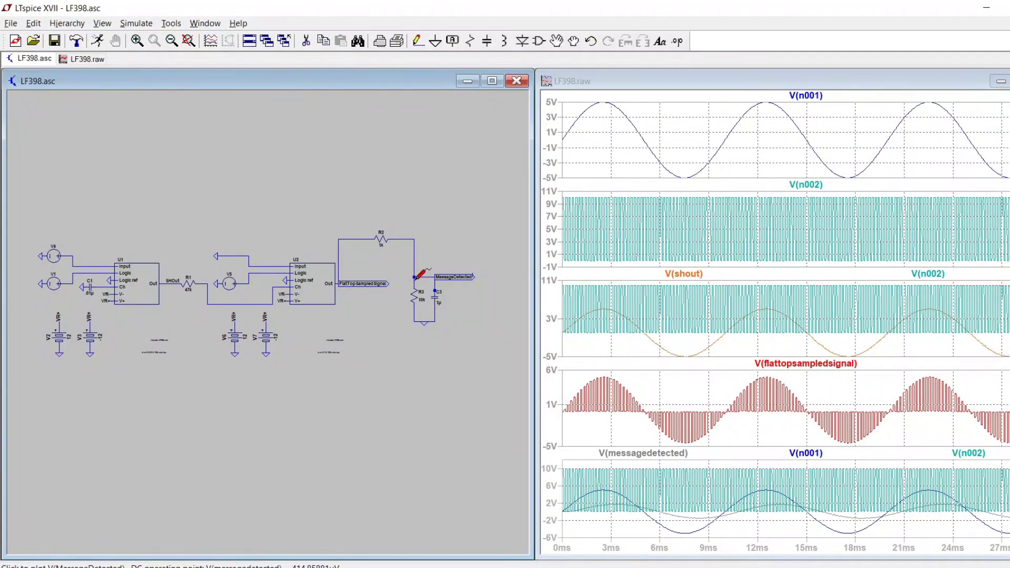
pyautogui.click(415, 277)
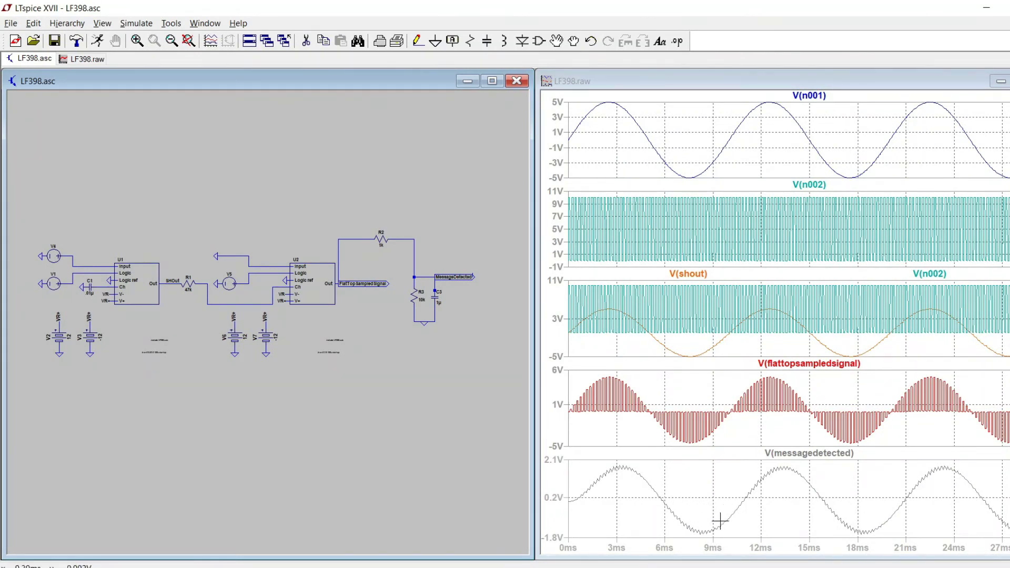
pyautogui.click(75, 255)
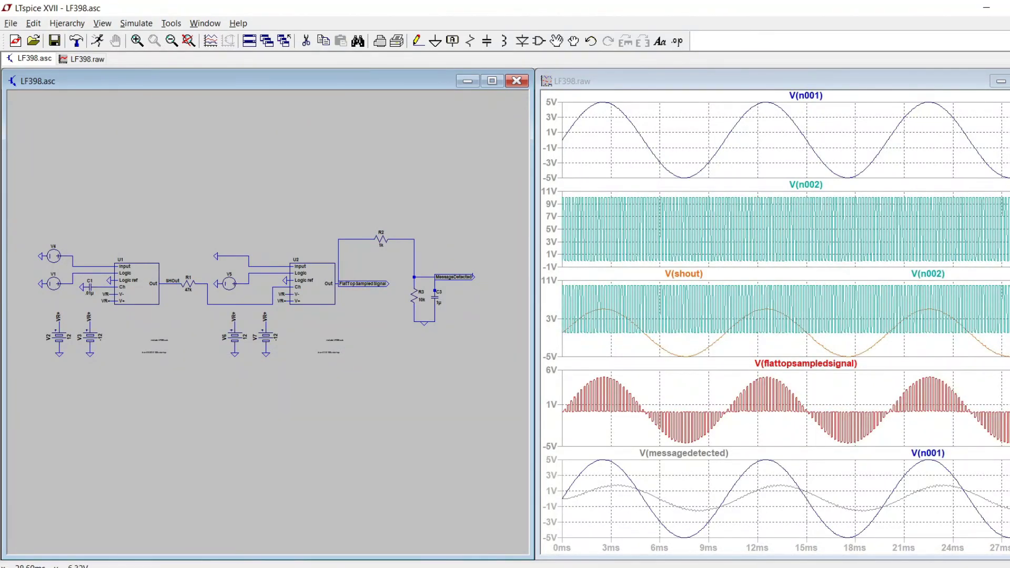
# - Compare V(messagedetected) with V(n001) in the enlarged waveform window, and return to the full schematic
pyautogui.click(1009, 81)
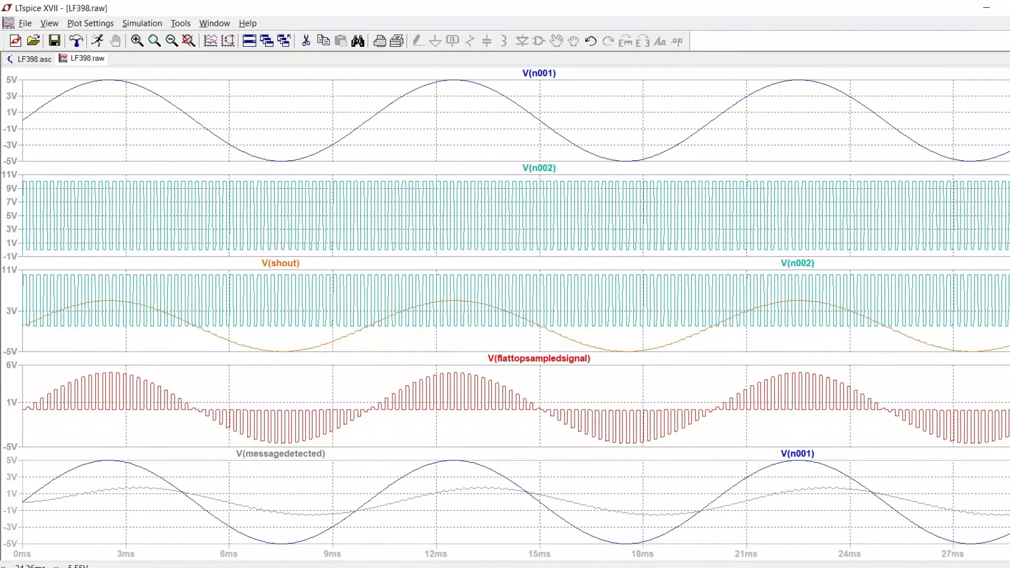
pyautogui.click(1008, 23)
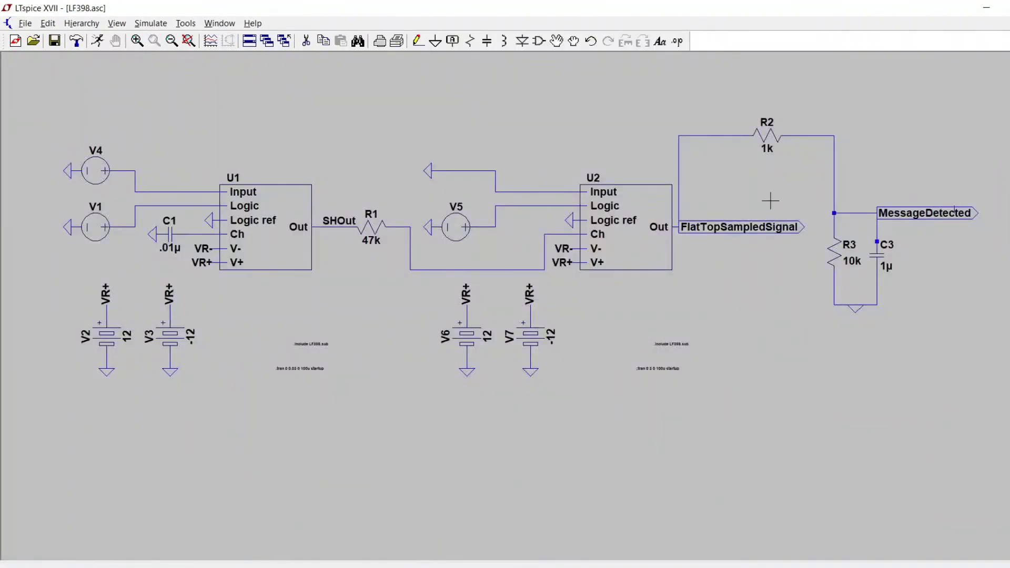